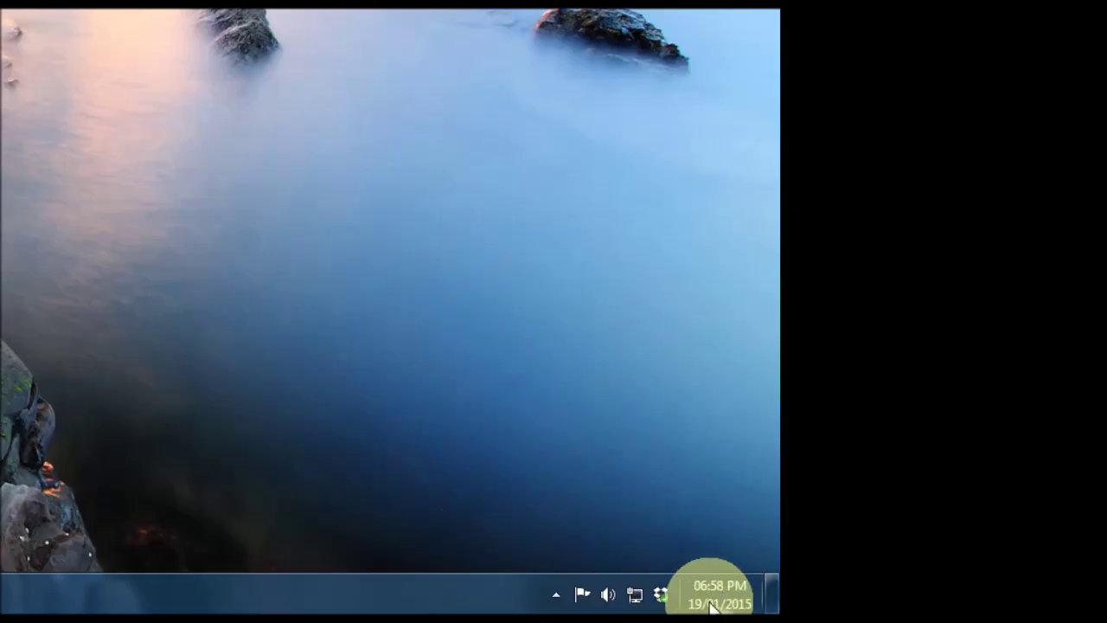
From the taskbar calendar popup showing 19 January 2015, open the full Date and Time settings
{"action": "left_click", "coordinate": [710, 606]}
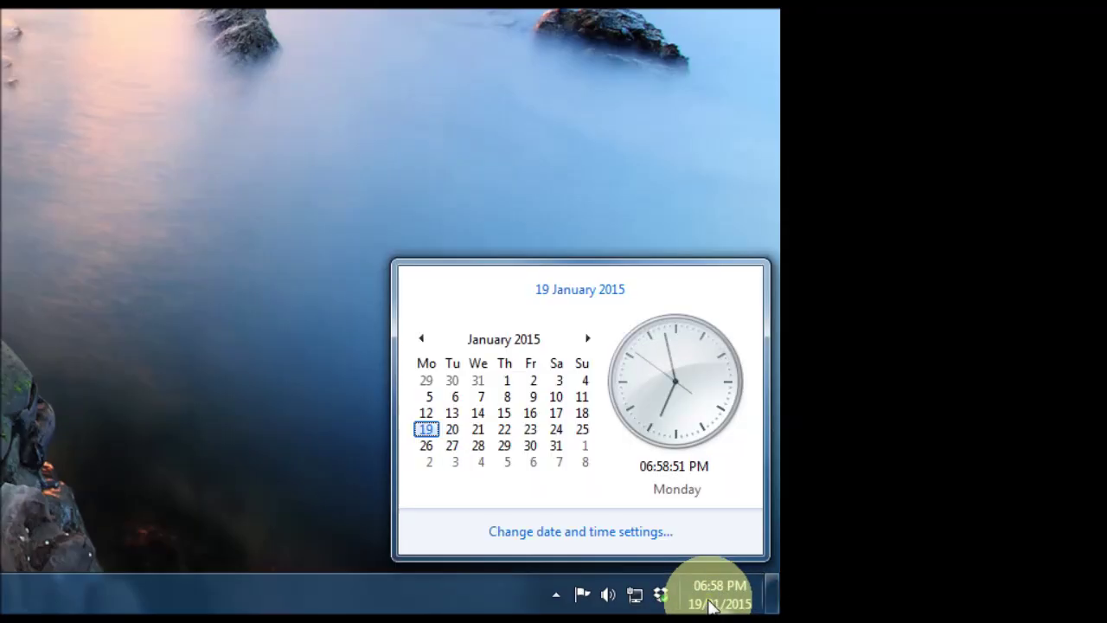
{"action": "left_click", "coordinate": [571, 533]}
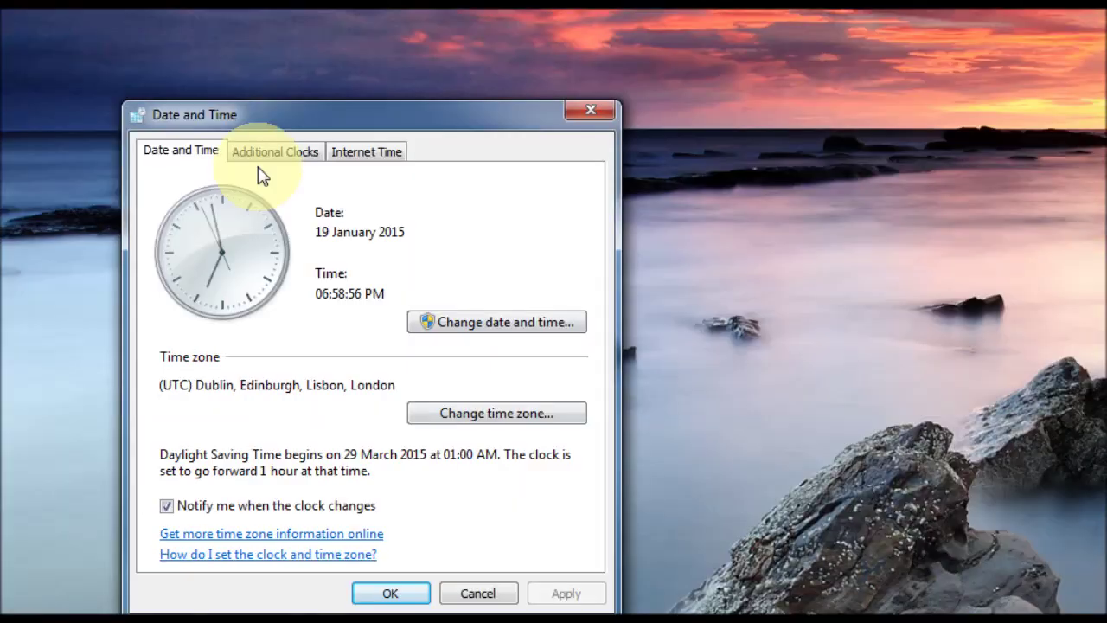
Move the Date and Time window further to the right
{"action": "left_click_drag", "start_coordinate": [229, 125], "coordinate": [518, 129]}
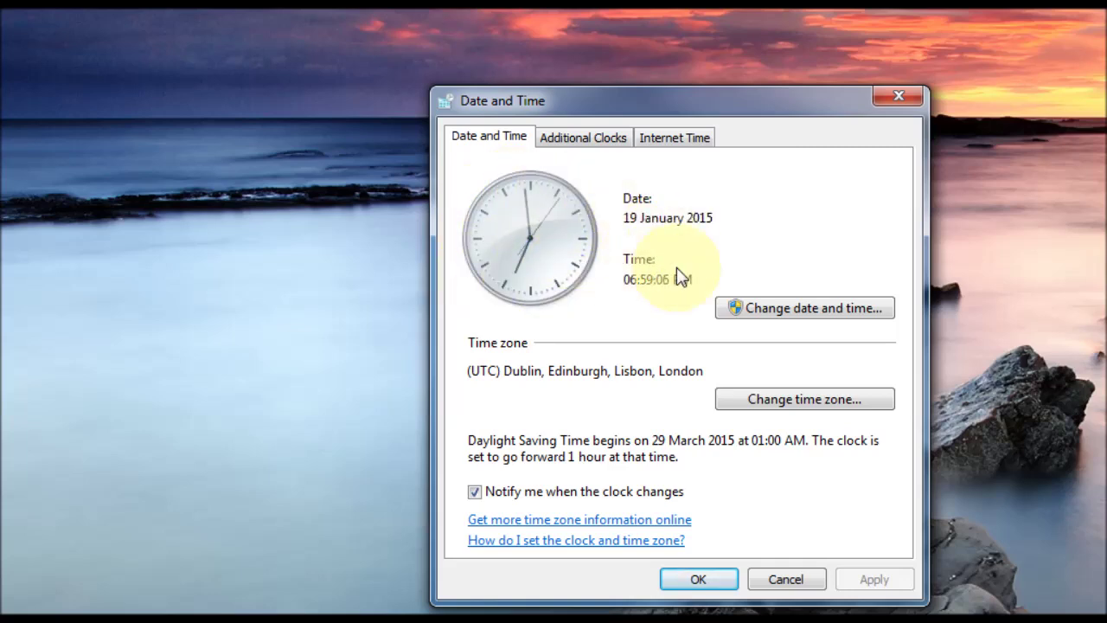
Open the date and time adjuster and pick 20, then 22 January on the calendar
{"action": "left_click", "coordinate": [793, 310]}
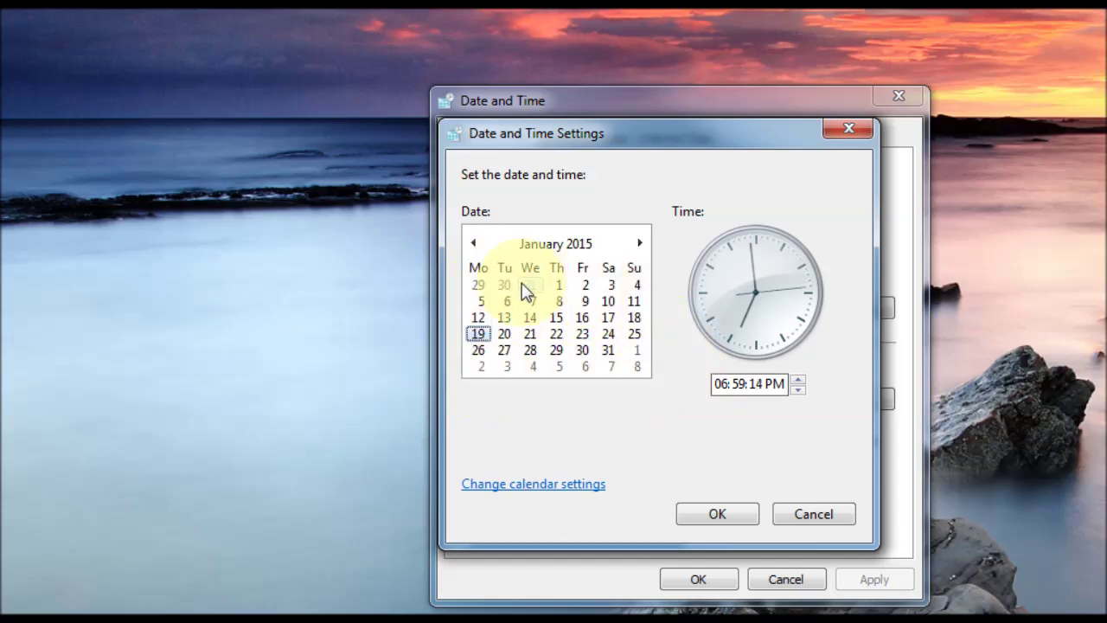
{"action": "left_click", "coordinate": [506, 337]}
{"action": "left_click", "coordinate": [558, 337]}
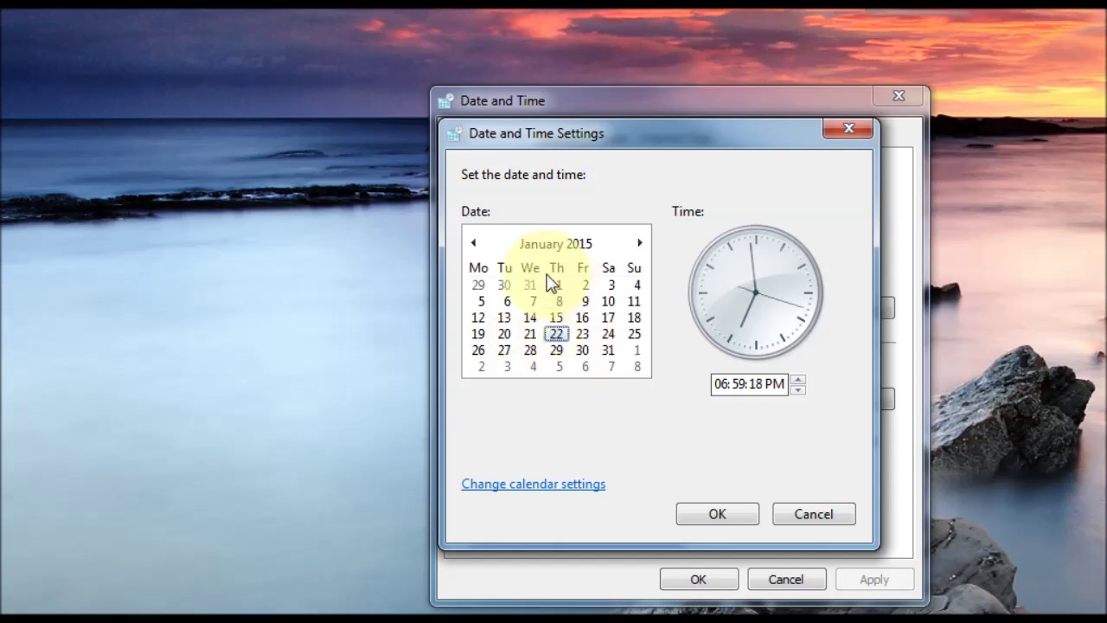
Page the calendar forward to April 2015, then back to February 2015
{"action": "left_click", "coordinate": [641, 245]}
{"action": "left_click", "coordinate": [640, 245]}
{"action": "left_click", "coordinate": [641, 245]}
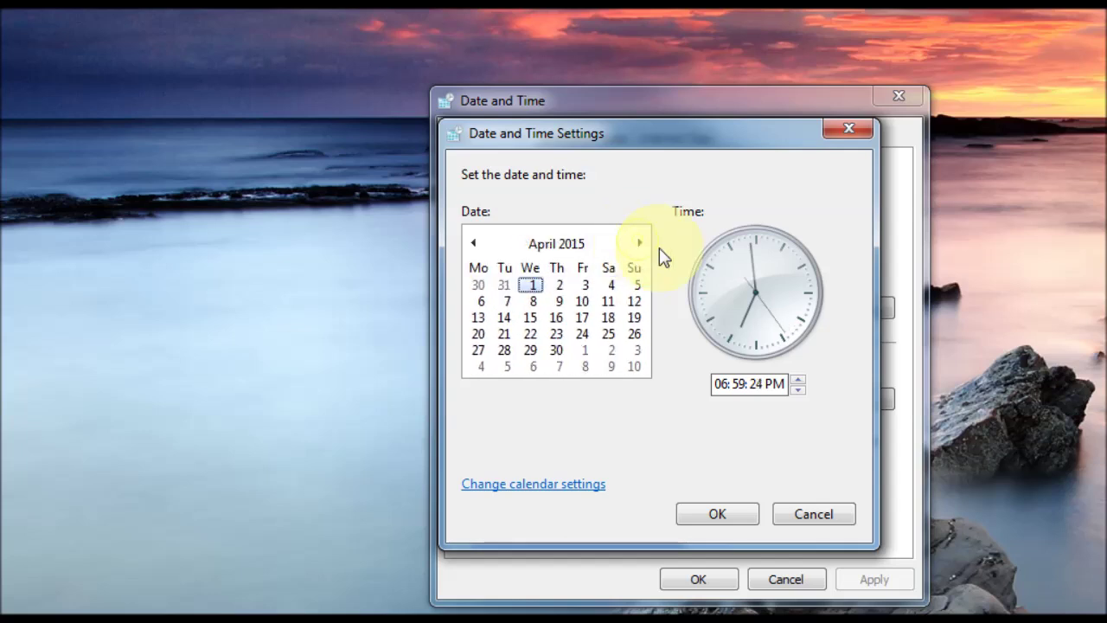
{"action": "left_click", "coordinate": [473, 245]}
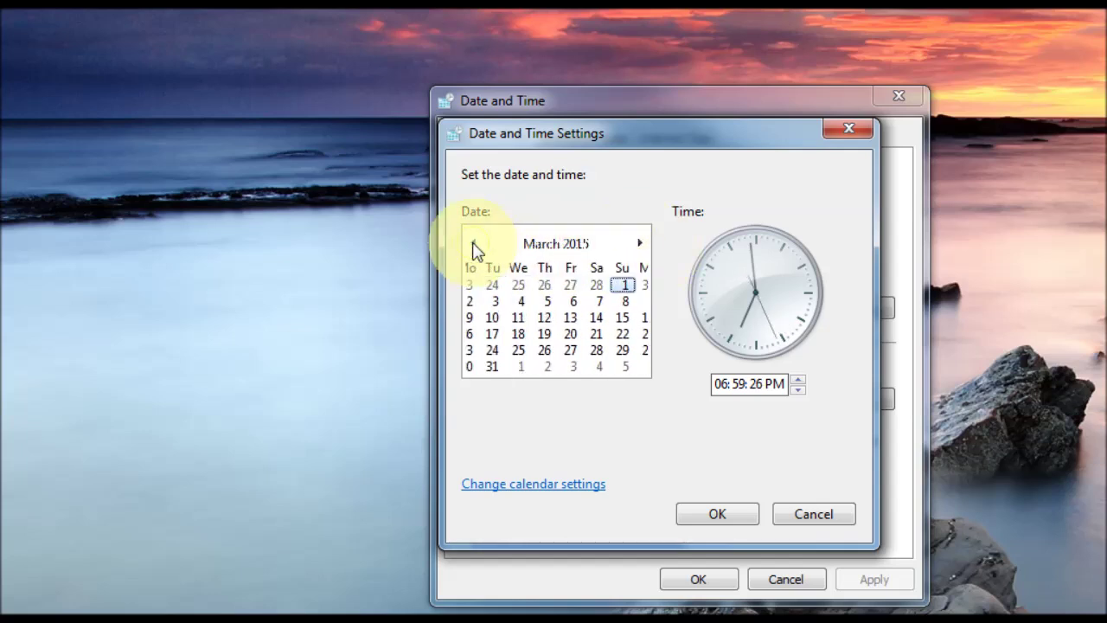
{"action": "left_click", "coordinate": [474, 244]}
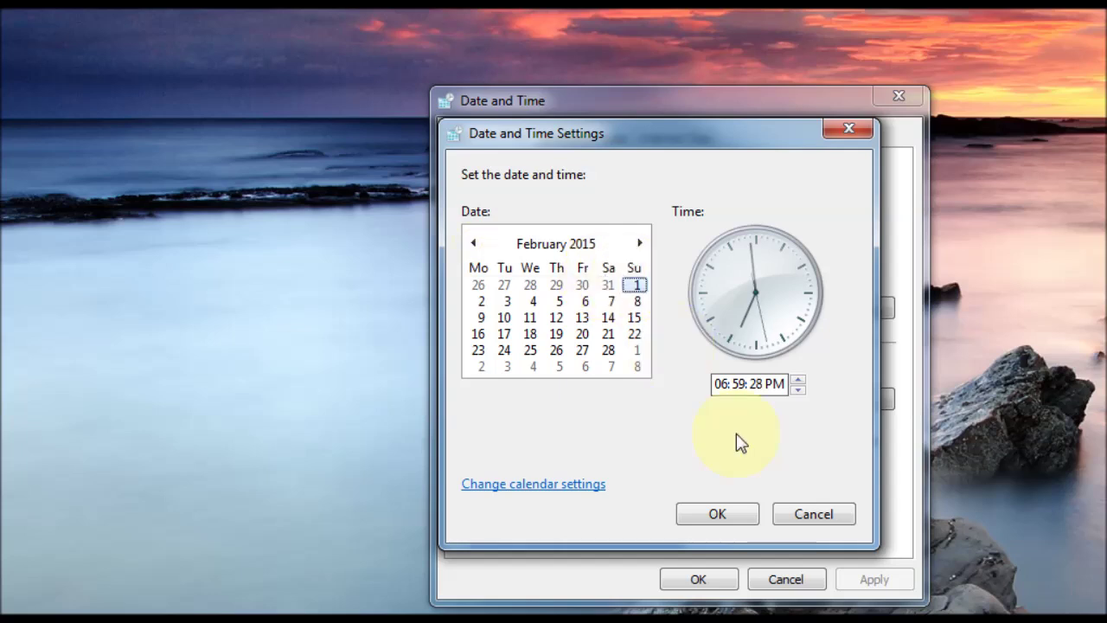
{"action": "left_click", "coordinate": [725, 387]}
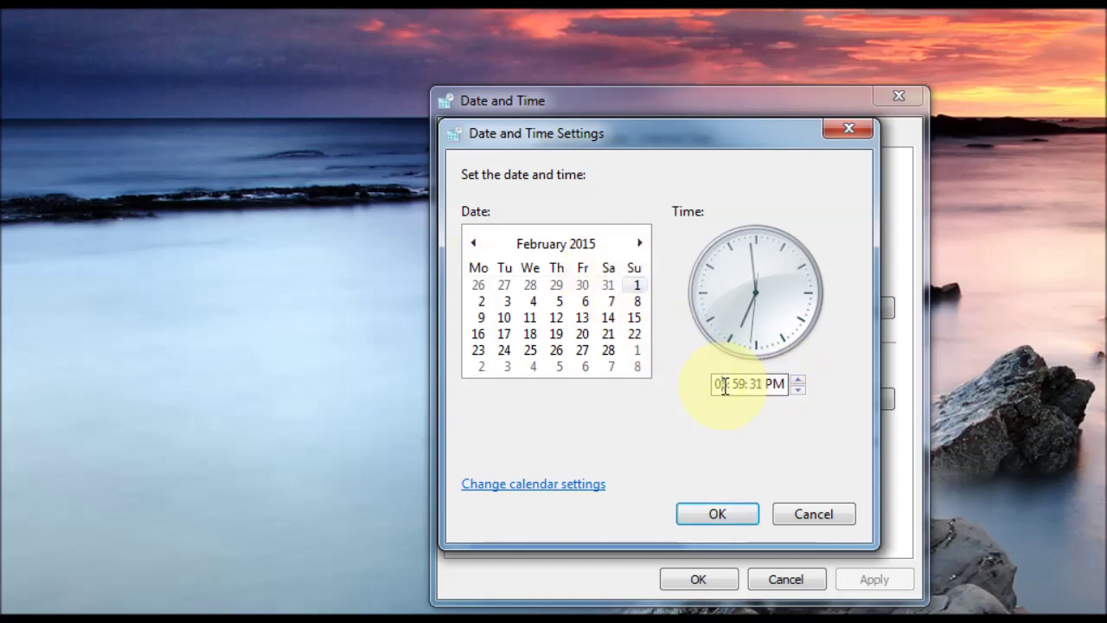
{"action": "left_click", "coordinate": [798, 390]}
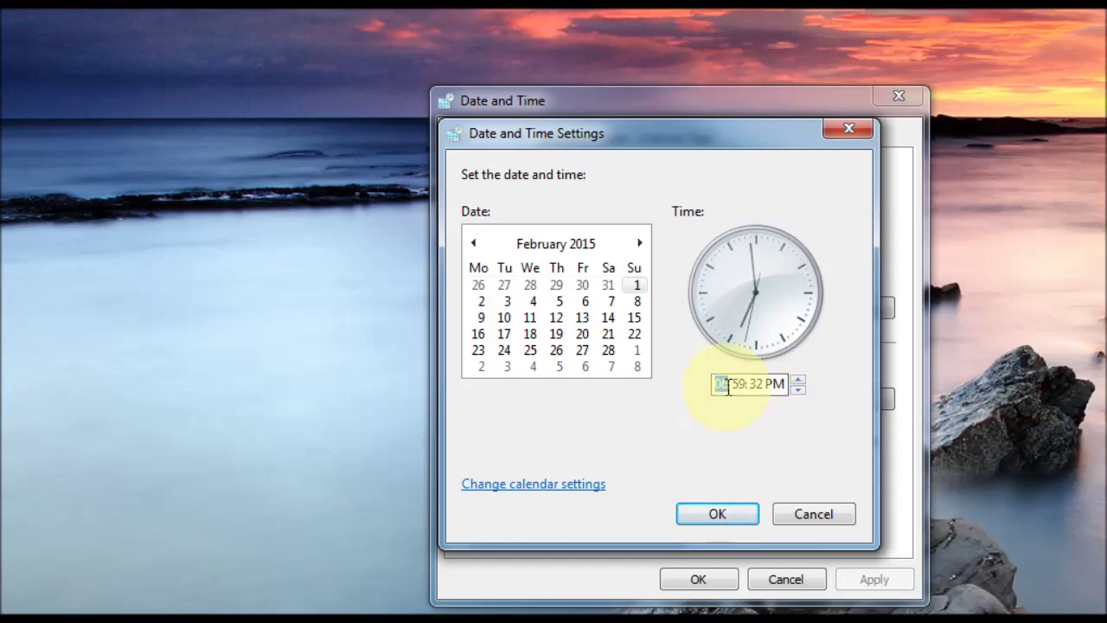
{"action": "left_click", "coordinate": [768, 393]}
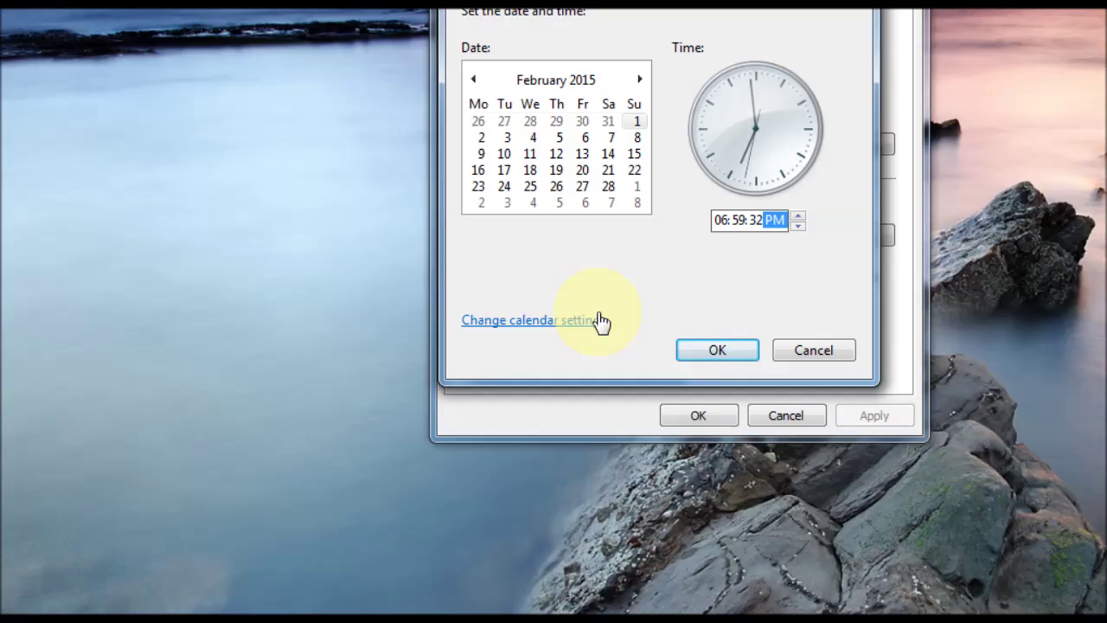
{"action": "left_click", "coordinate": [812, 352]}
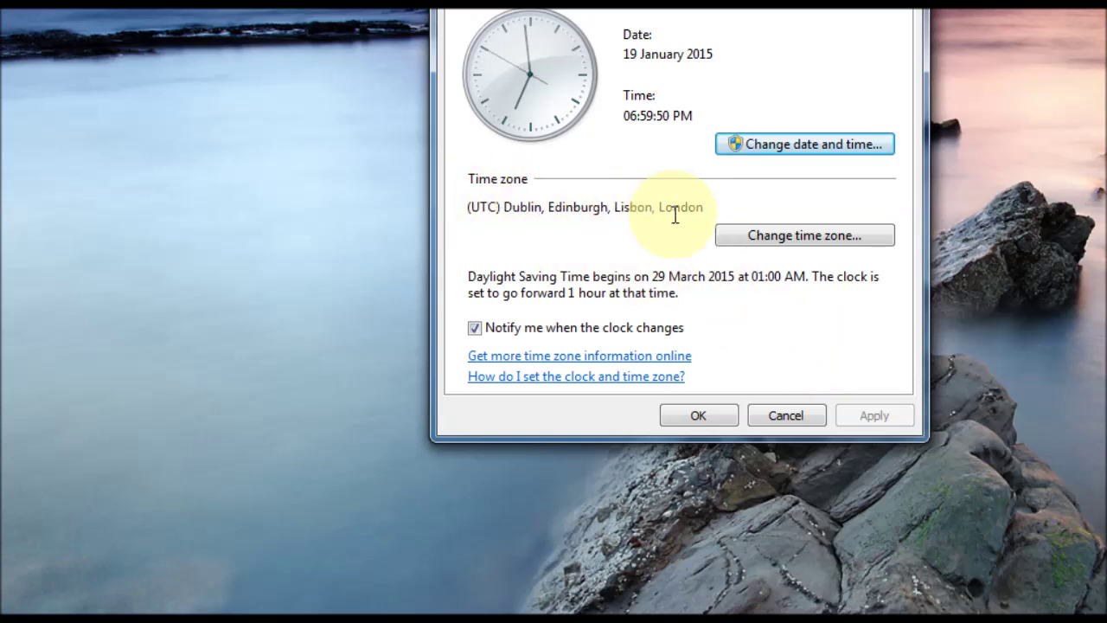
Browse the time zone list, keep (UTC) Dublin, Edinburgh, Lisbon, London, and cancel without changes
{"action": "left_click", "coordinate": [780, 245]}
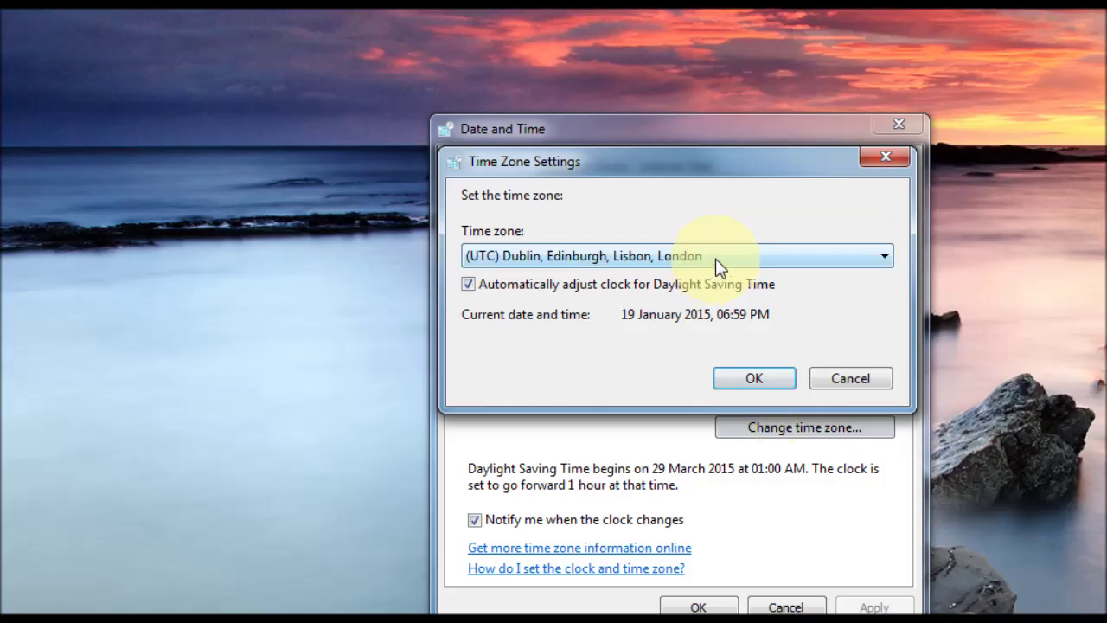
{"action": "left_click", "coordinate": [716, 68]}
{"action": "scroll", "coordinate": [741, 438], "scroll_direction": "down", "scroll_amount": 14}
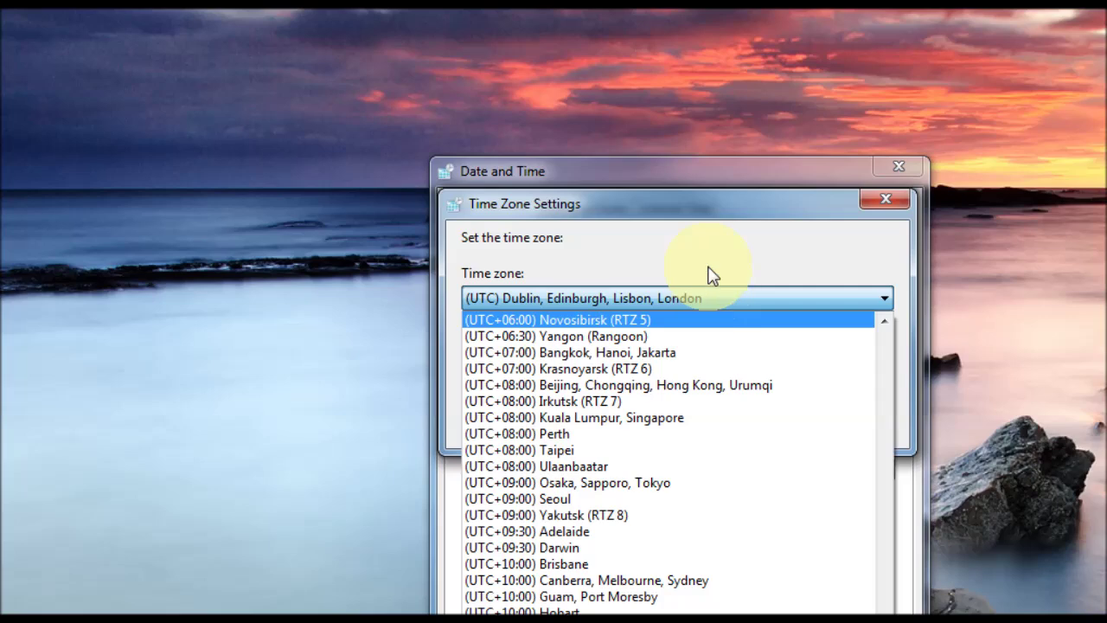
{"action": "left_click", "coordinate": [711, 253]}
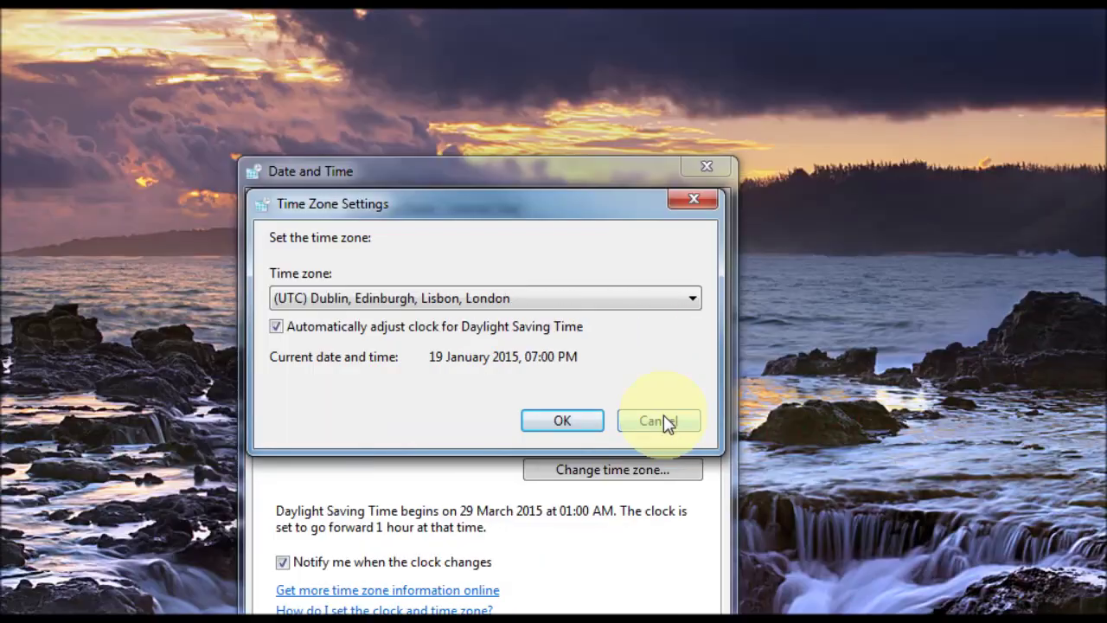
{"action": "left_click", "coordinate": [852, 419]}
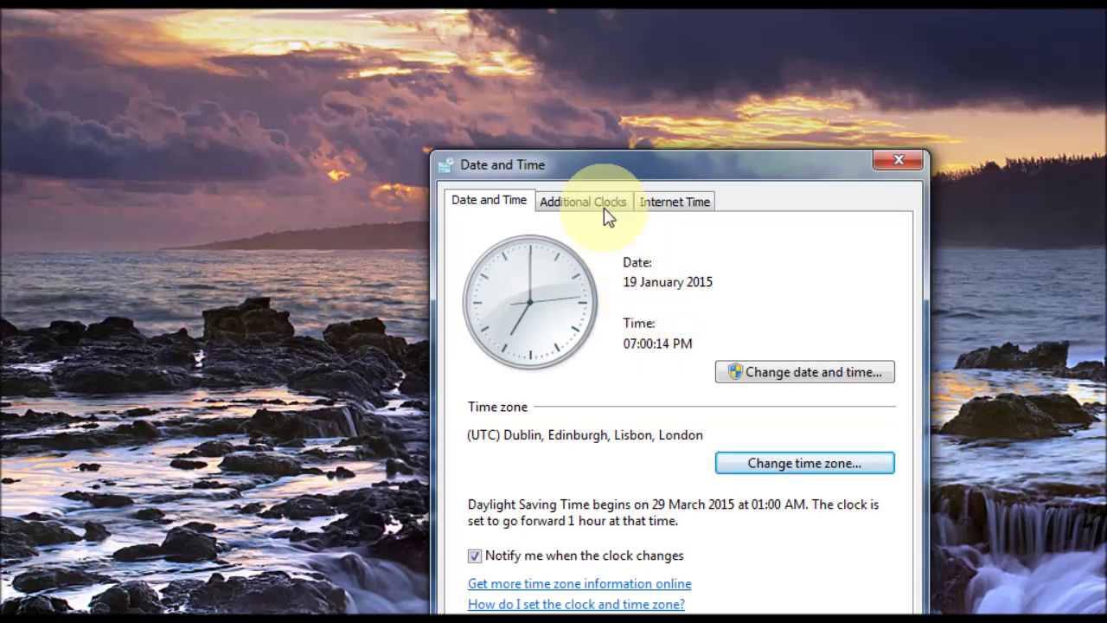
Turn on the first additional clock set to (UTC+09:00) Seoul, leave the second off, and save
{"action": "left_click", "coordinate": [593, 210]}
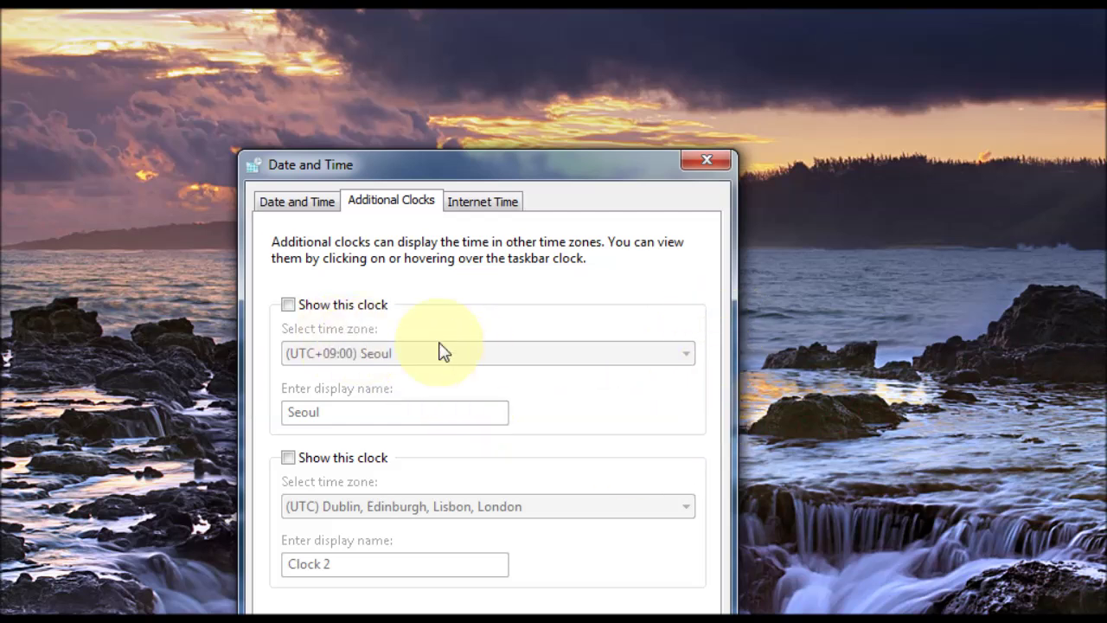
{"action": "left_click", "coordinate": [288, 307]}
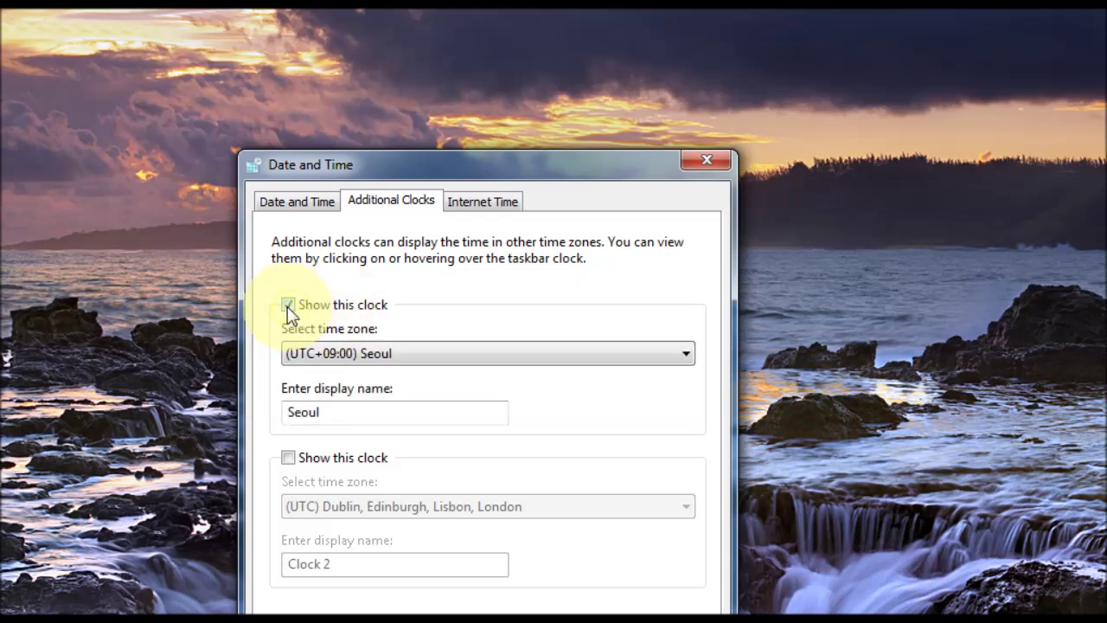
{"action": "left_click", "coordinate": [532, 360]}
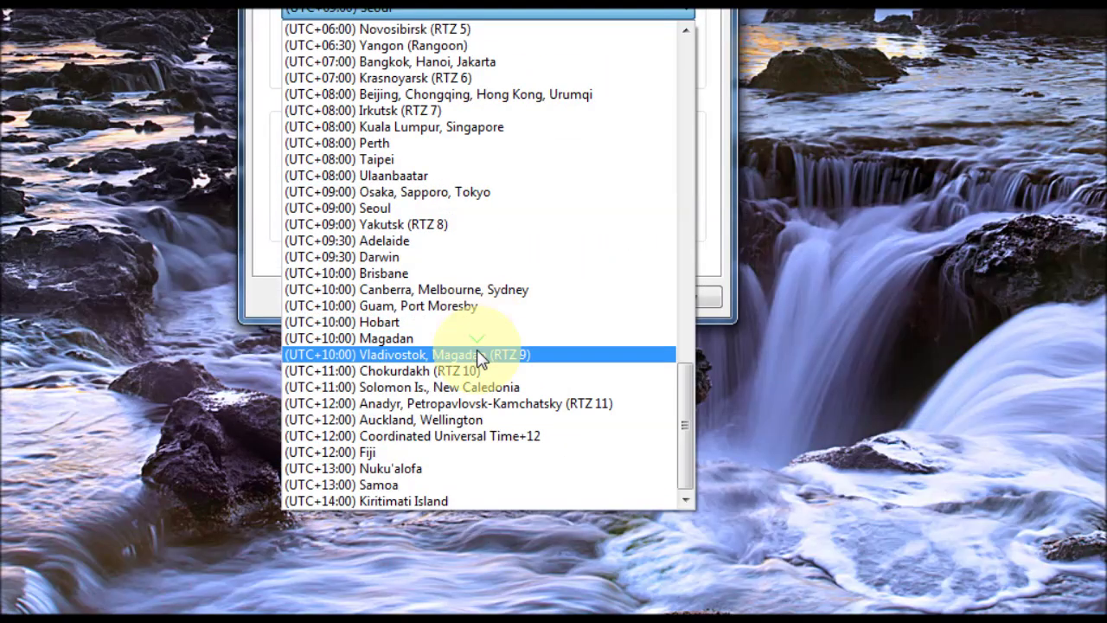
{"action": "left_click", "coordinate": [397, 211]}
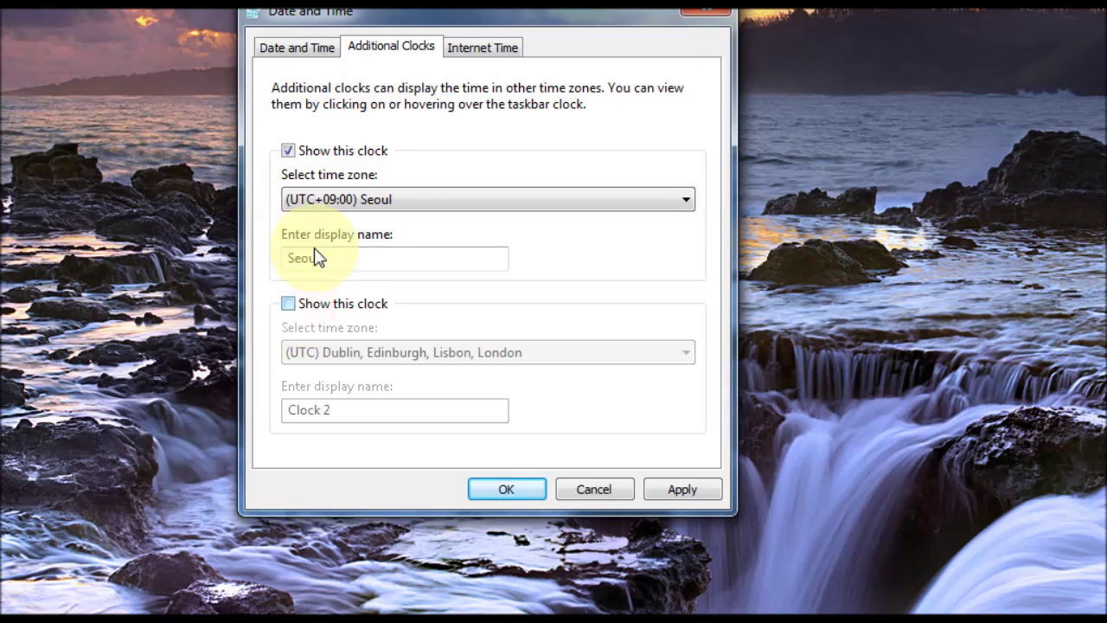
{"action": "left_click", "coordinate": [290, 307]}
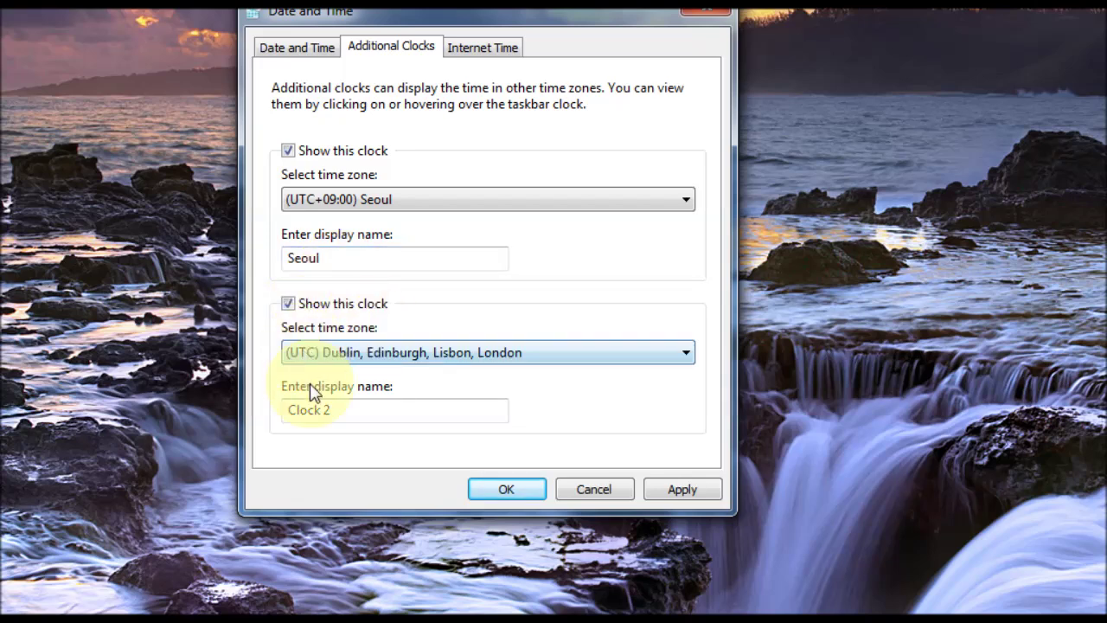
{"action": "left_click", "coordinate": [289, 309]}
{"action": "left_click", "coordinate": [676, 491]}
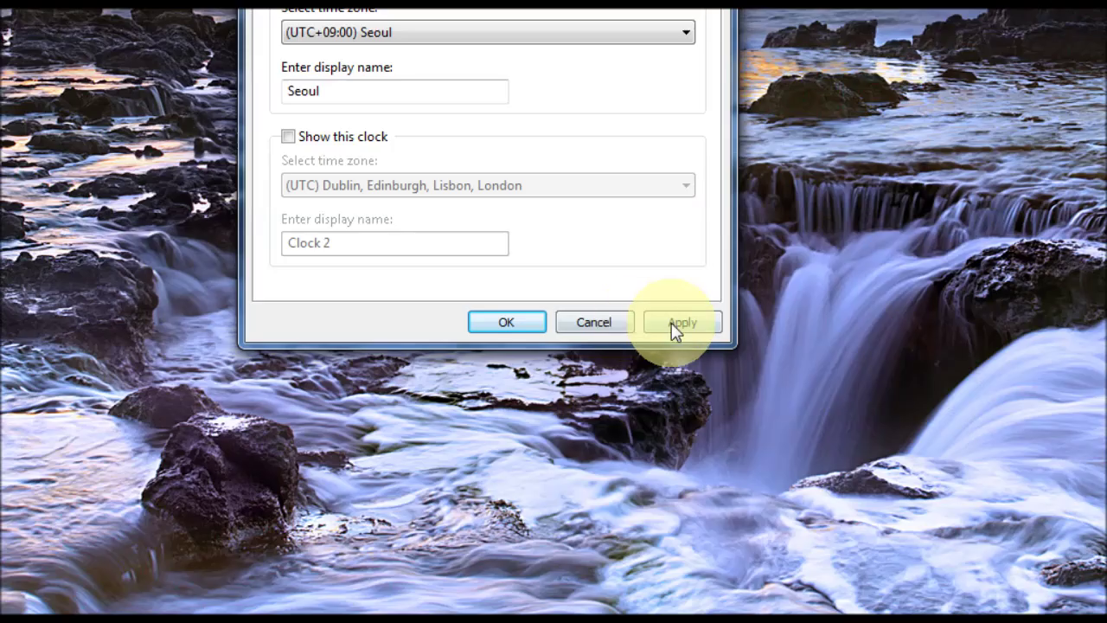
{"action": "left_click", "coordinate": [504, 323]}
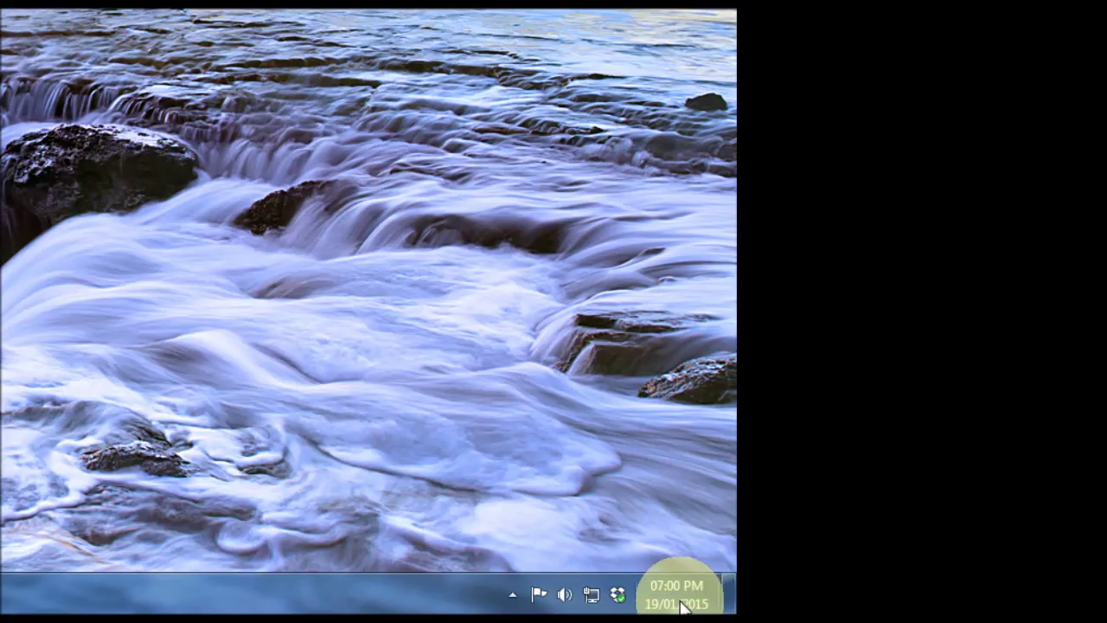
Check the Seoul clock in the taskbar popup, then reopen Date and Time on Internet Time
{"action": "left_click", "coordinate": [1064, 602]}
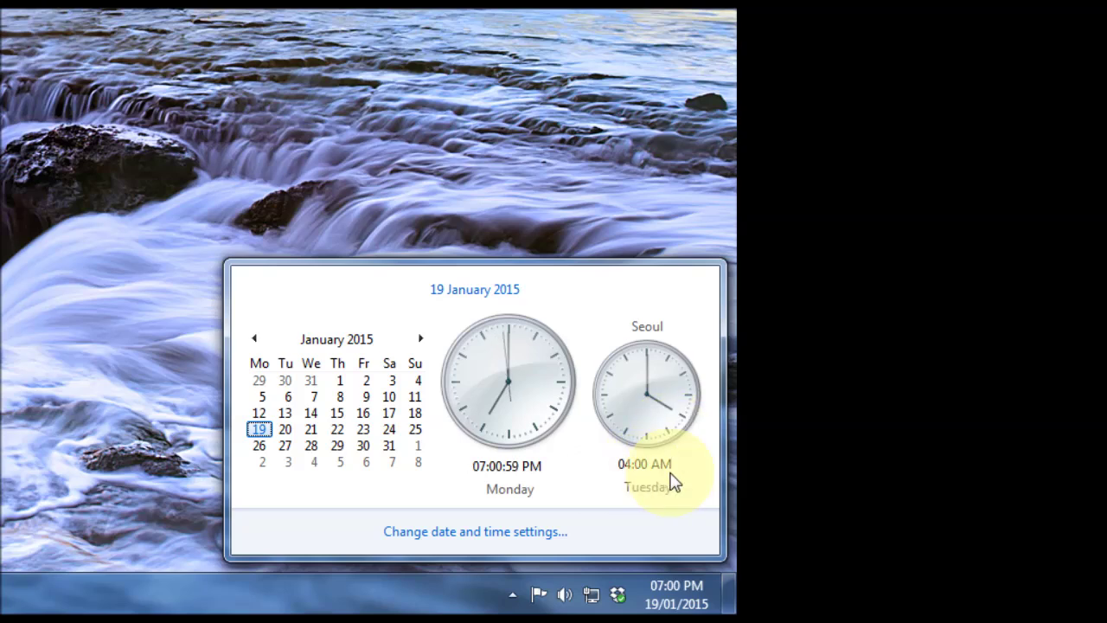
{"action": "left_click", "coordinate": [467, 533]}
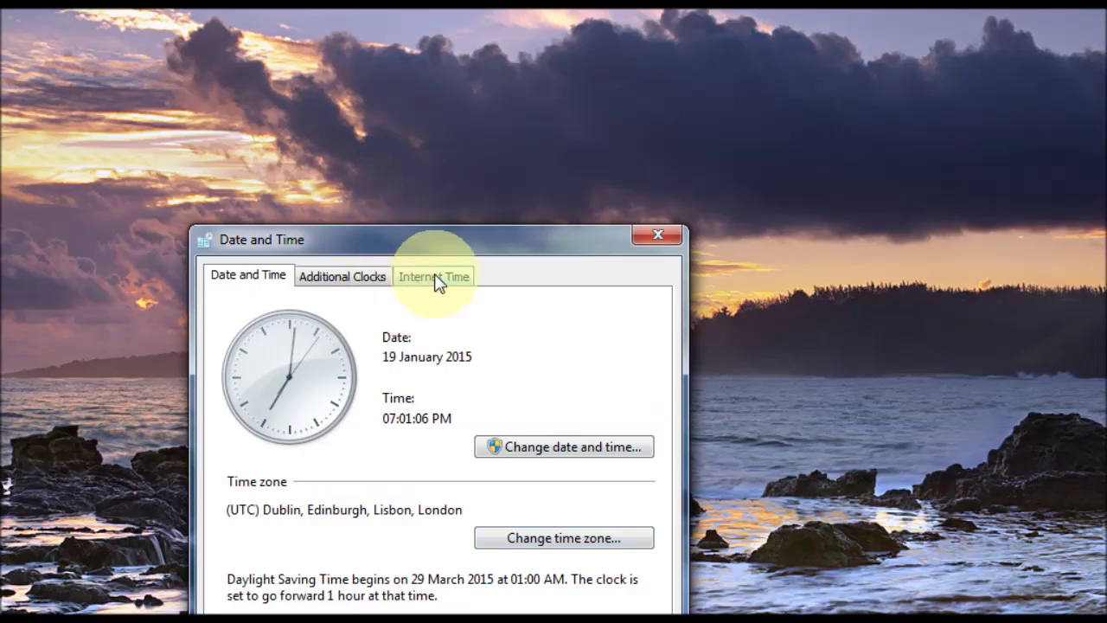
{"action": "left_click", "coordinate": [436, 122]}
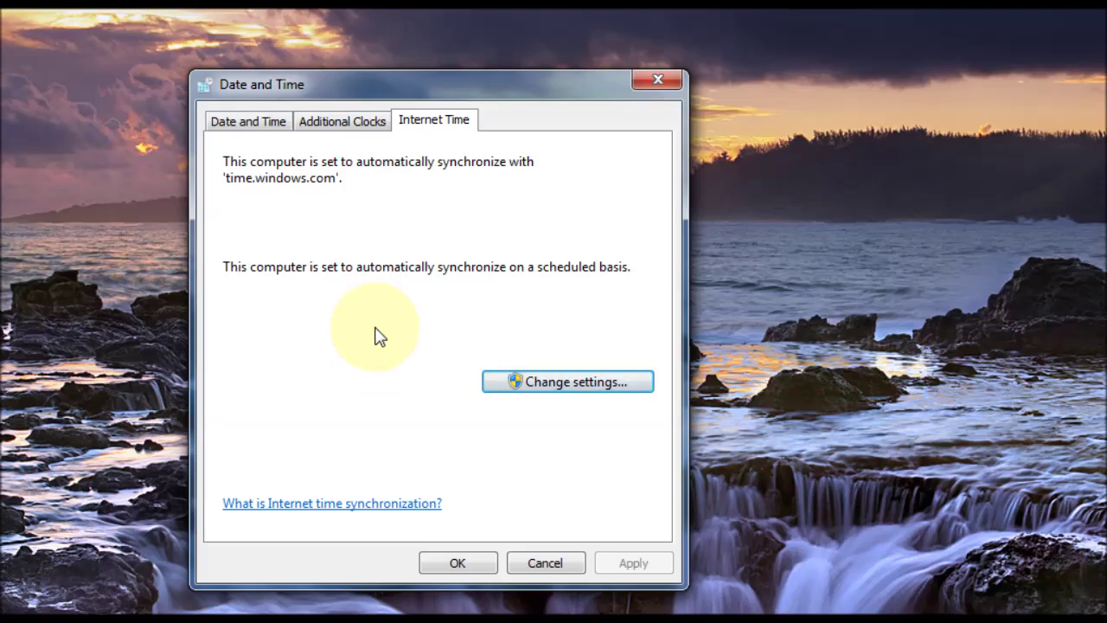
Sync the clock now with time.windows.com, cancel the server settings unchanged, and return to Date and Time
{"action": "left_click", "coordinate": [545, 387]}
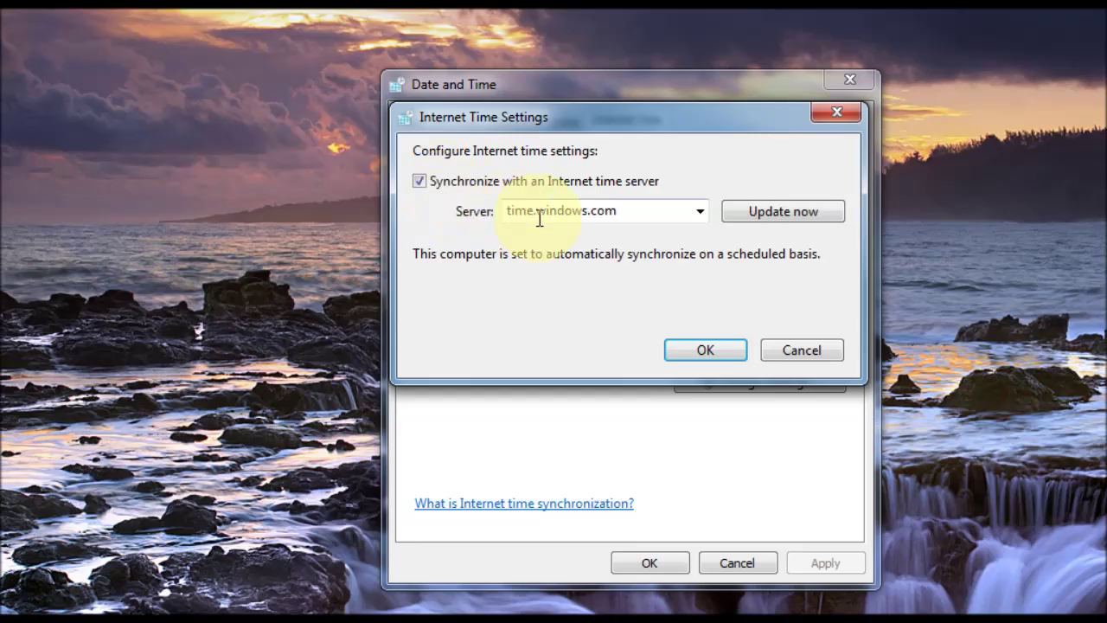
{"action": "left_click", "coordinate": [700, 214]}
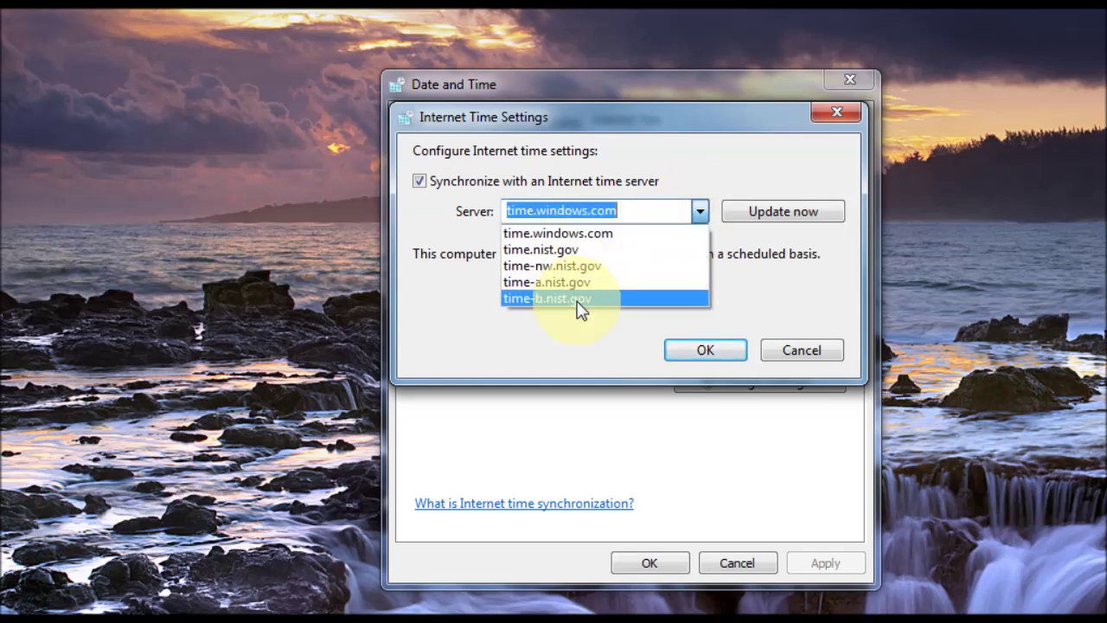
{"action": "left_click", "coordinate": [718, 178]}
{"action": "left_click", "coordinate": [754, 218]}
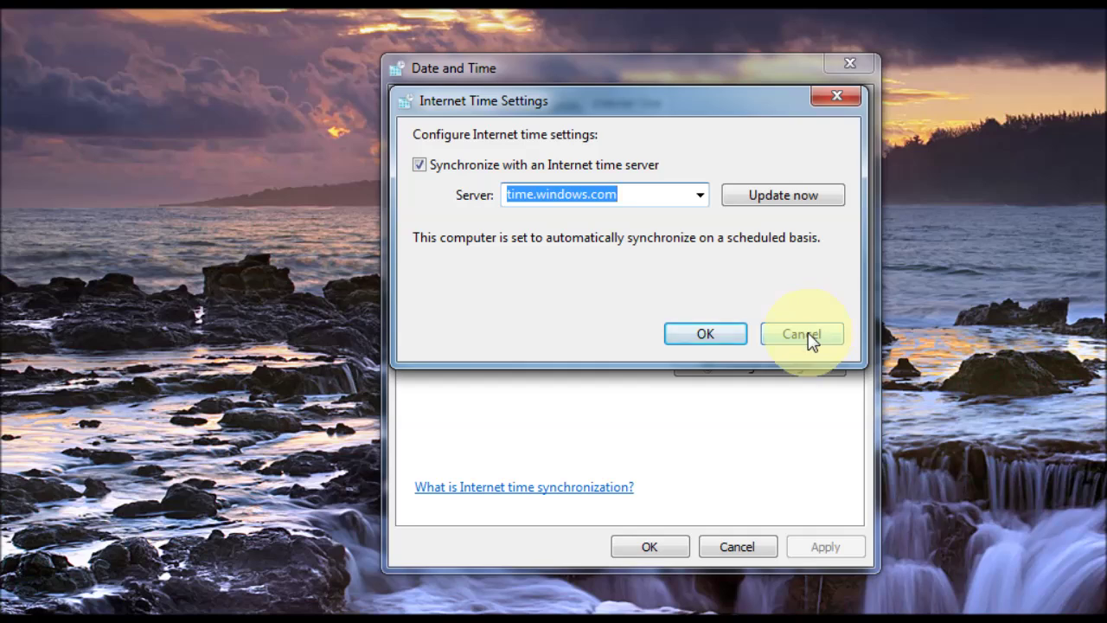
{"action": "left_click", "coordinate": [810, 339]}
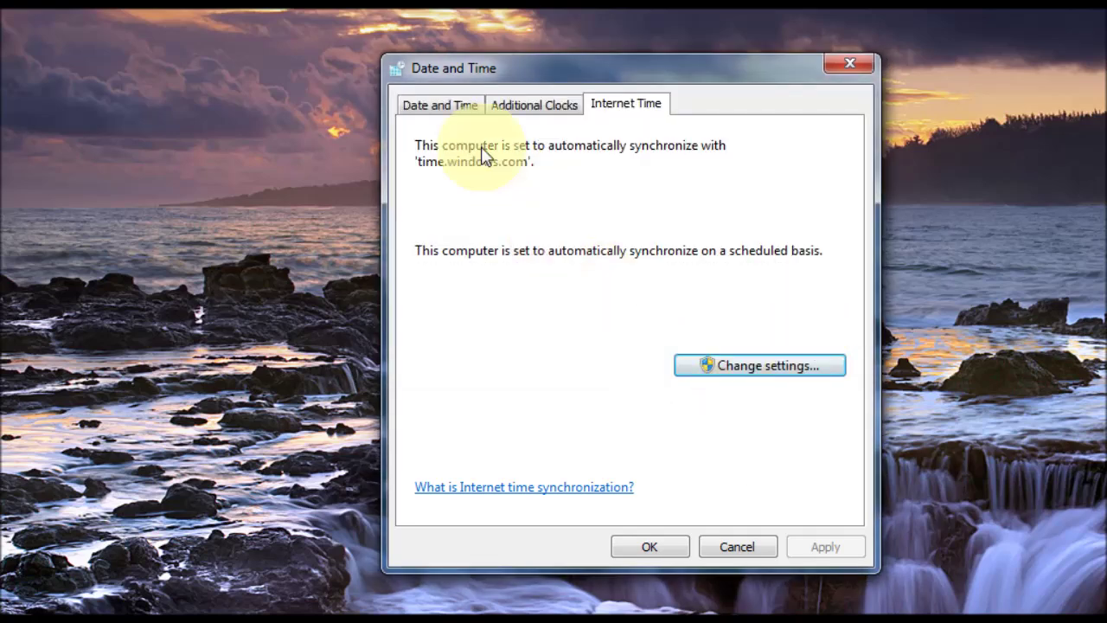
{"action": "left_click", "coordinate": [440, 105]}
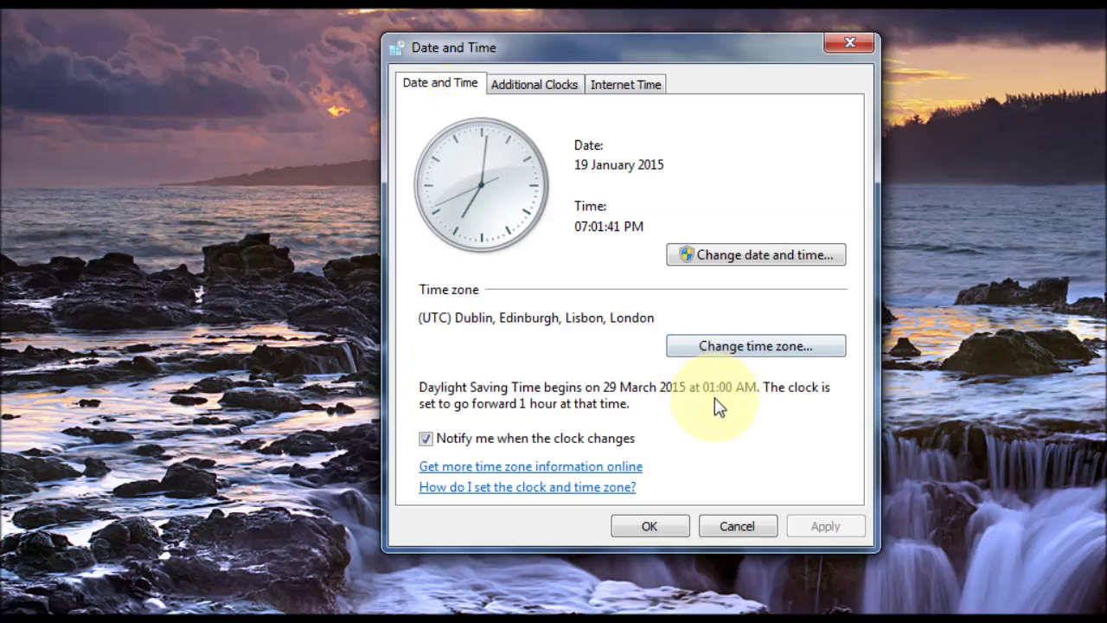